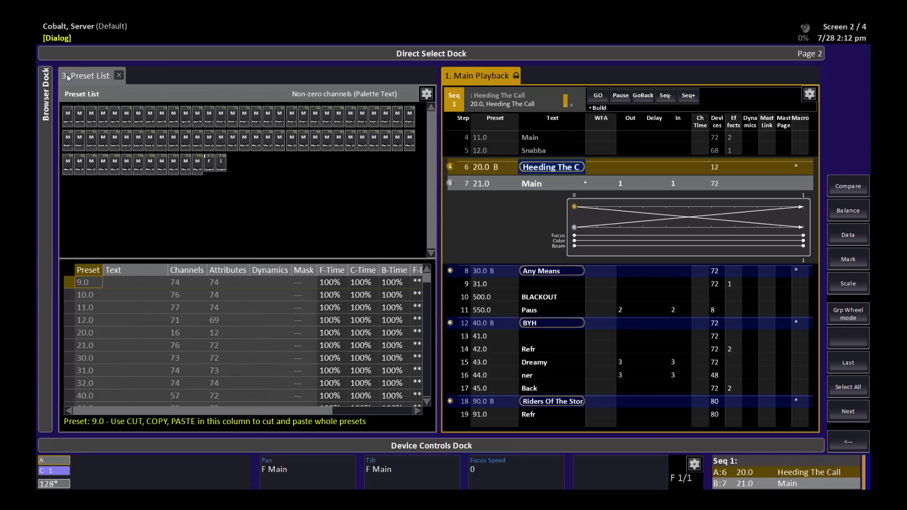
Step: Examine the F-Time, C-Time and B-Time values of preset 21.0 in the Preset List
left_click(83, 346)
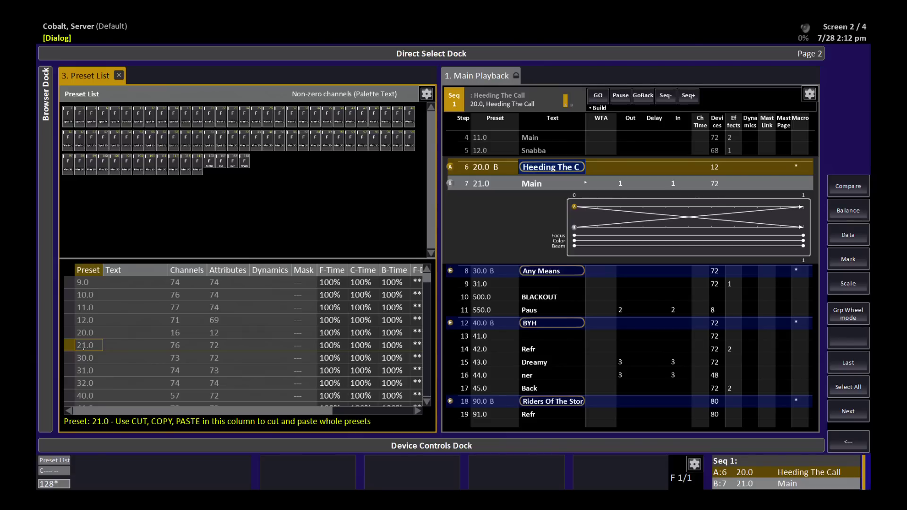
left_click(330, 345)
left_click(361, 346)
left_click(392, 346)
Step: Set the Out and In times of preset 21.0 in the main playback sequence to 10
left_click(481, 184)
left_click(558, 241)
type("10")
key("Return")
Step: Set the F-Time of preset 21.0 to 50% in the Preset List
left_click(330, 346)
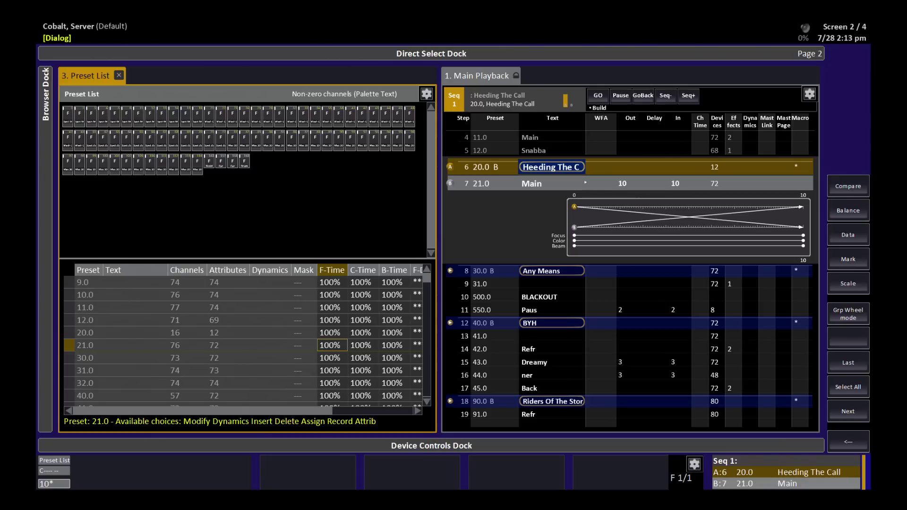
type("50")
key("Return")
Step: Set the Out and In times of the preset 21.0 step to 3
key("Page_Up")
key("Page_Up")
key("Page_Down")
type("3t")
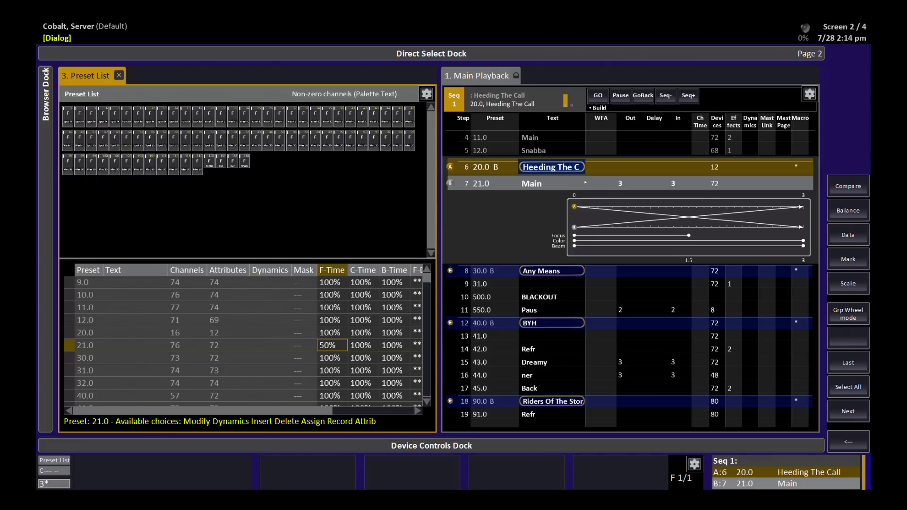
Step: From the main playback, view the time settings offered when recording a new preset, and leave without recording
key("Tab")
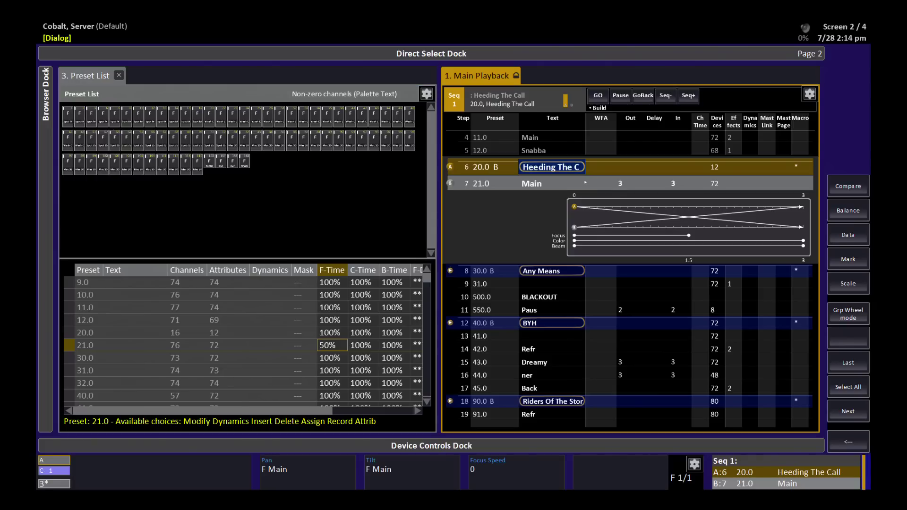
key("r")
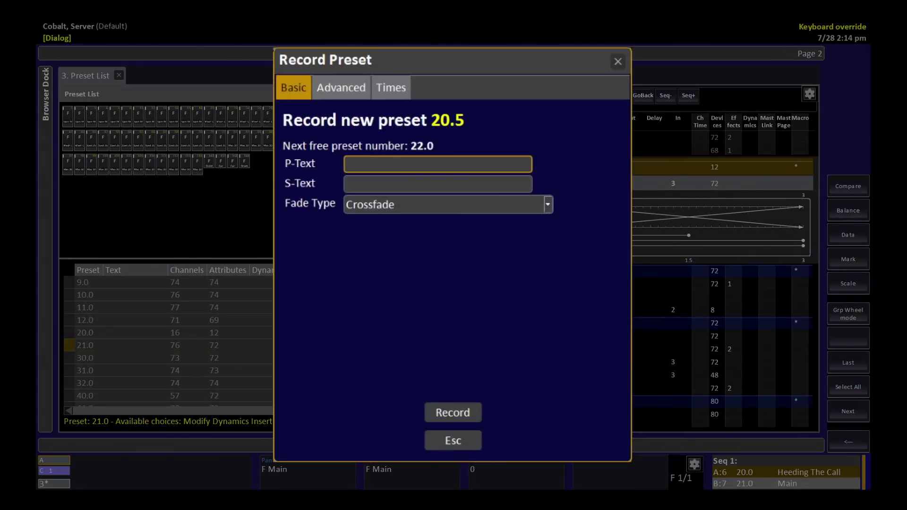
left_click(391, 86)
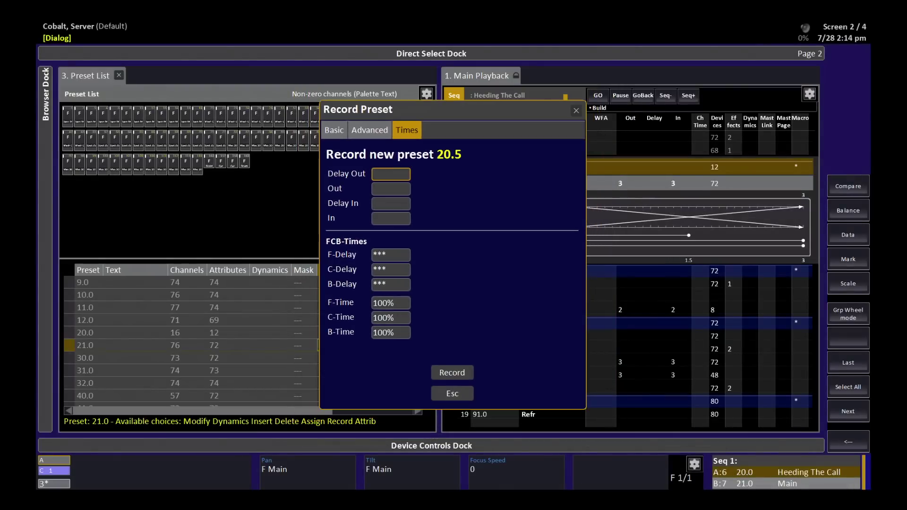
key("Escape")
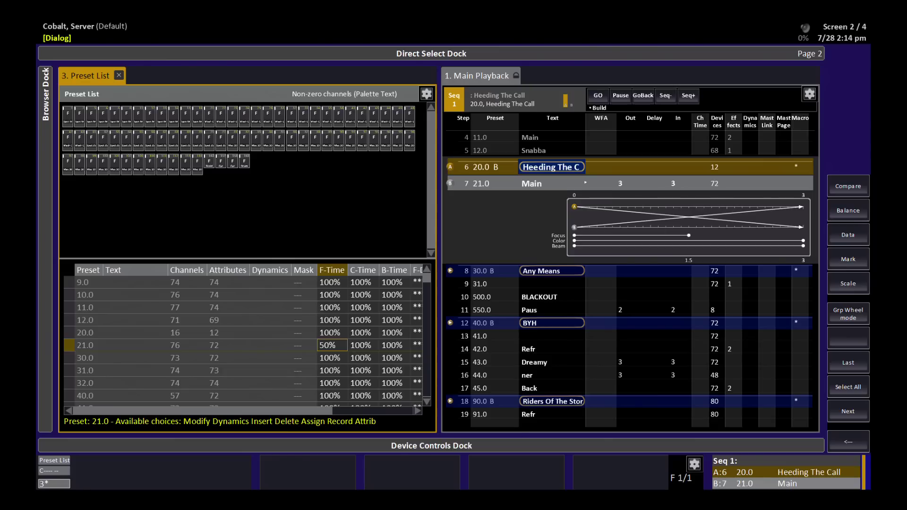
Step: Set the F-Time of preset 21.0 to 2%, and open and dismiss the Play Settings
key("BackSpace")
type("2")
type("2")
key("Return")
key("t")
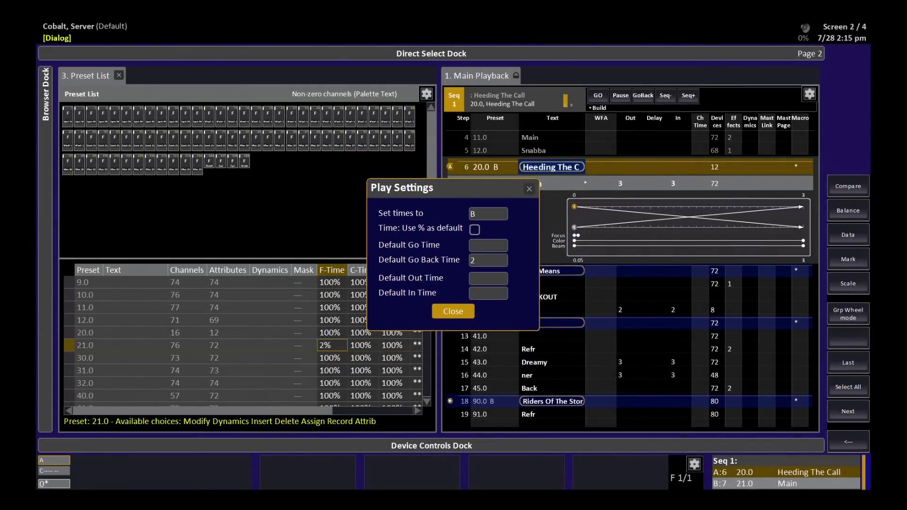
key("Escape")
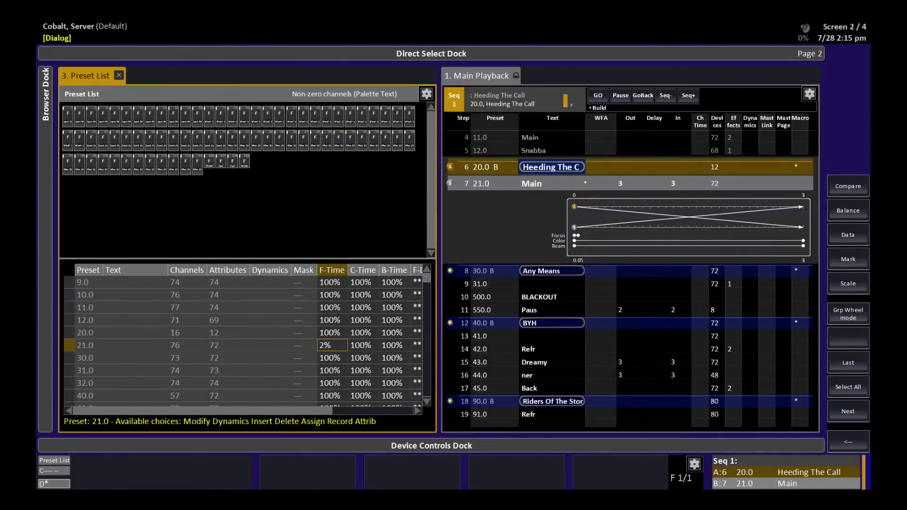
Step: Set the F-Time of preset 21.0 to 100% and go to its delay values in the Preset List
type("100")
key("Return")
key("Right")
key("Right")
key("Right")
key("Right")
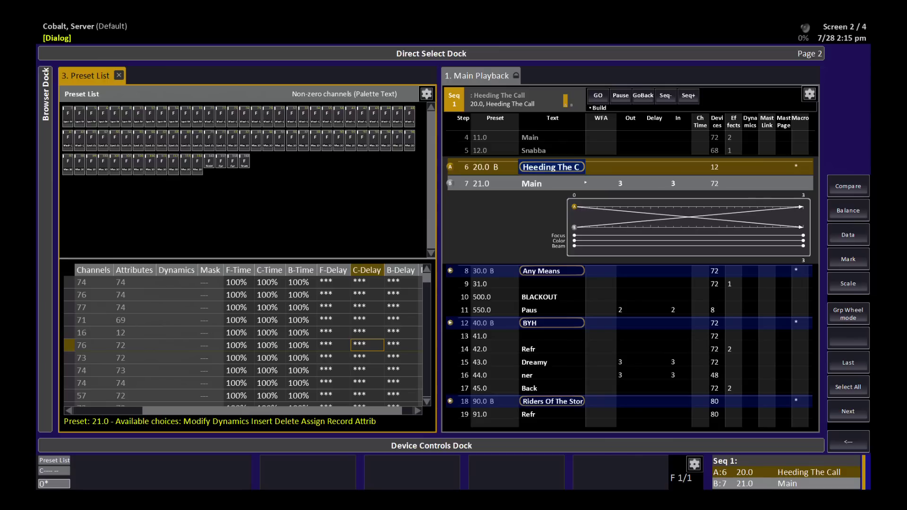
Step: Set the F-Time of preset 21.0 to 50% of the fade time
left_click(333, 345)
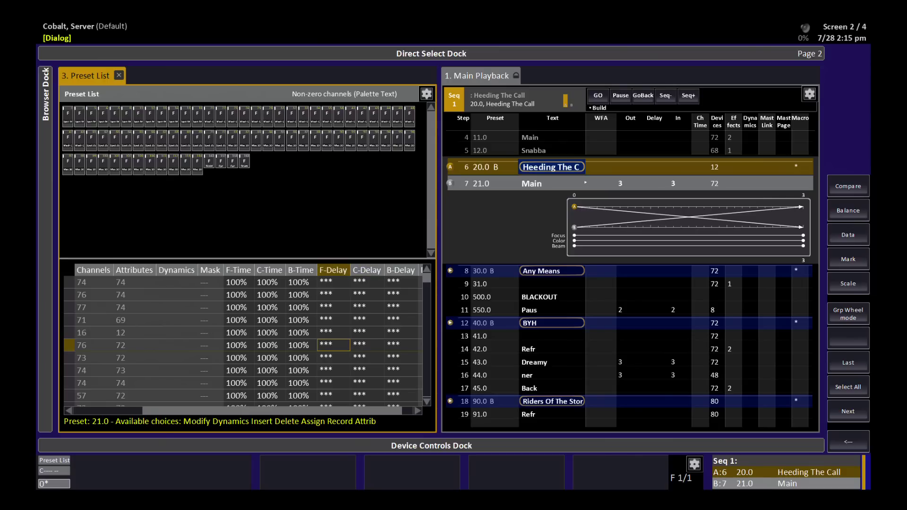
left_click(300, 345)
left_click(238, 345)
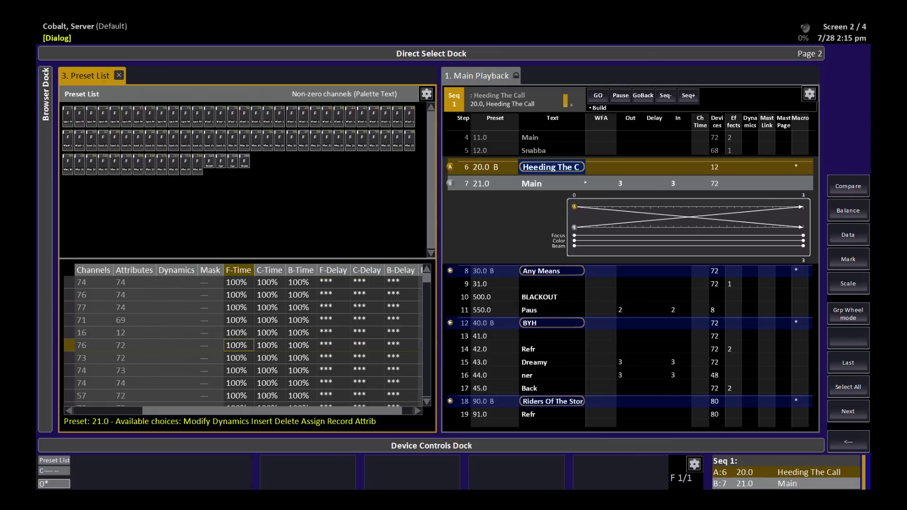
type("50")
key("Return")
Step: Set the F-Delay of preset 21.0 to 50%
key("Right")
key("Right")
key("Right")
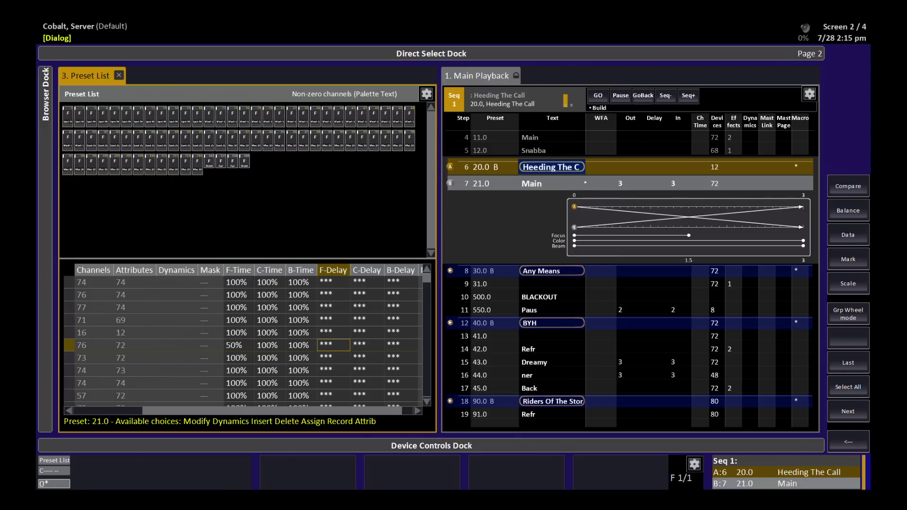
type("50")
key("Return")
key("F10")
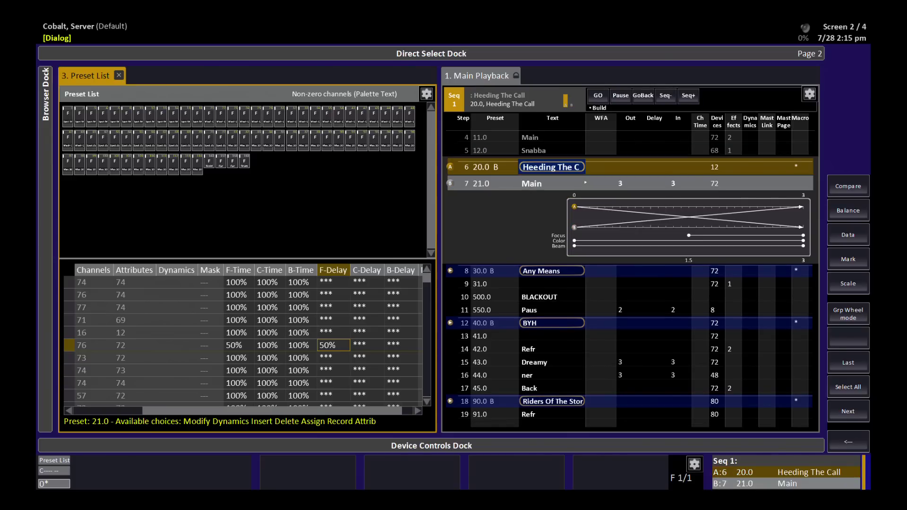